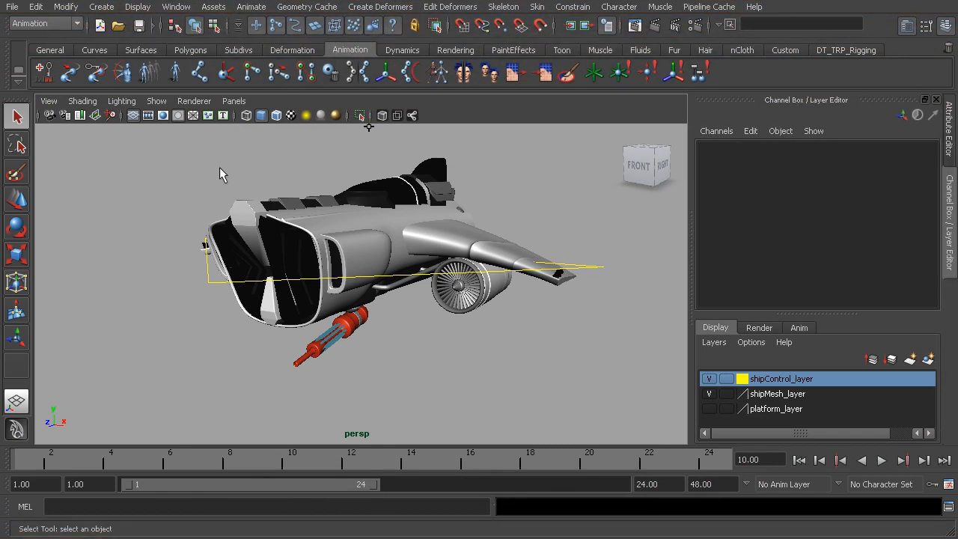
left_click_drag(219, 167, 221, 142, "alt")
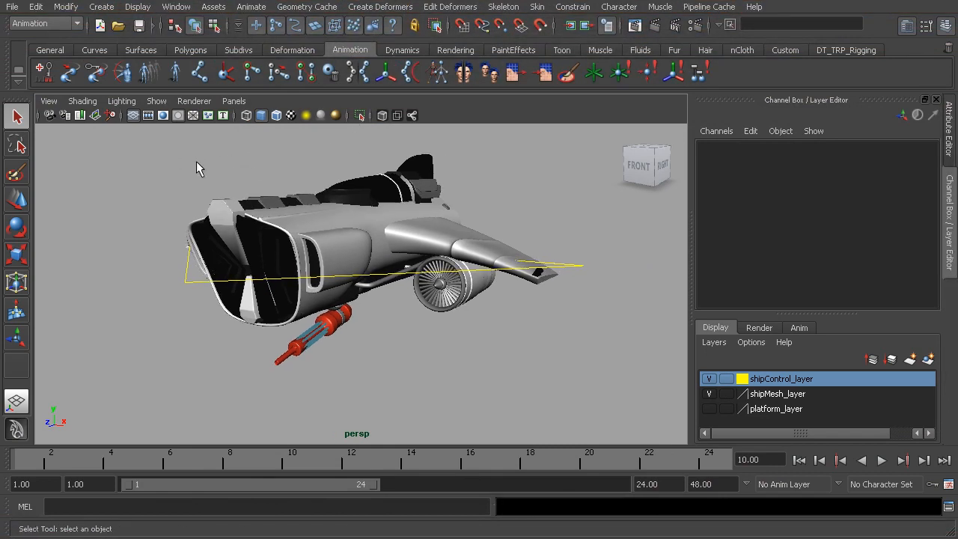
left_click_drag(160, 161, 168, 167, "alt")
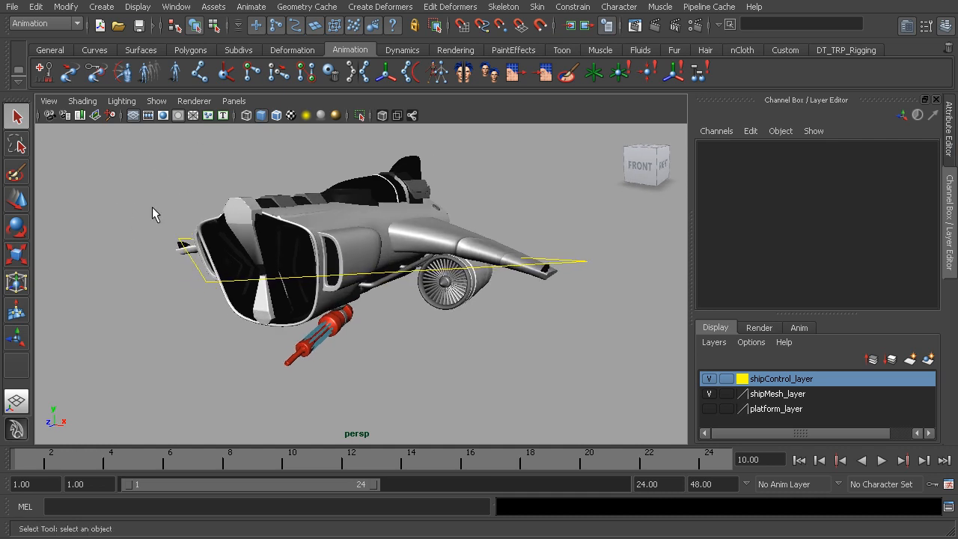
left_click_drag(145, 190, 209, 219, "alt")
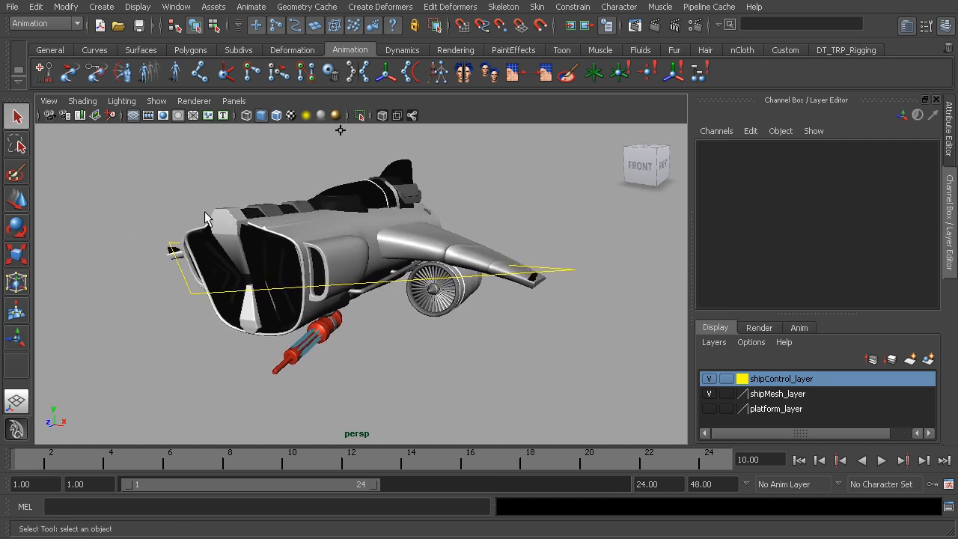
left_click_drag(406, 293, 418, 282, "alt")
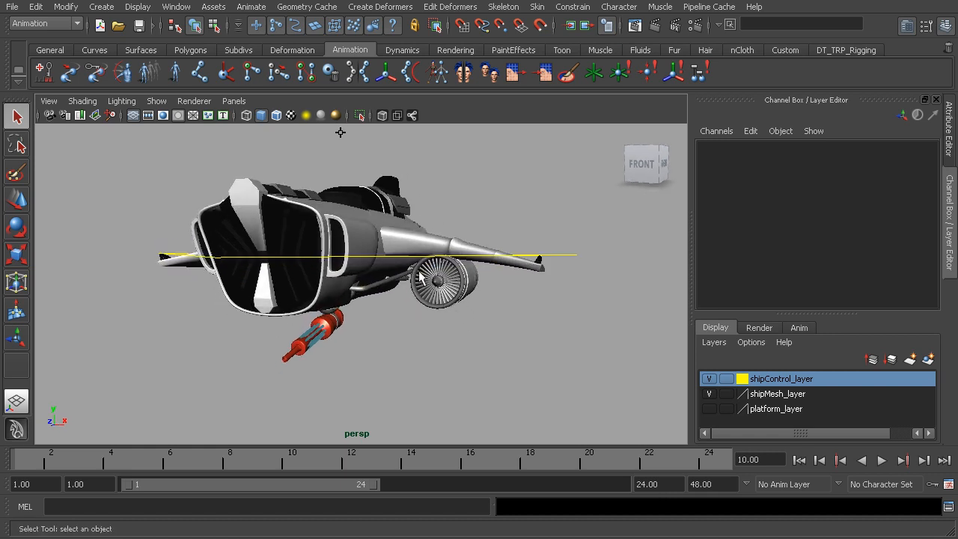
left_click_drag(414, 297, 416, 320, "alt")
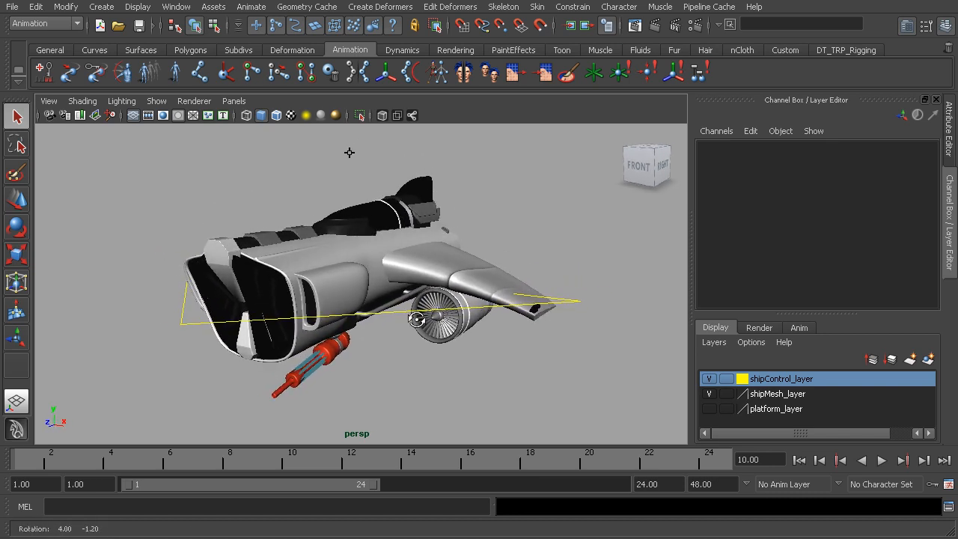
left_click(178, 8)
mouse_move(224, 57)
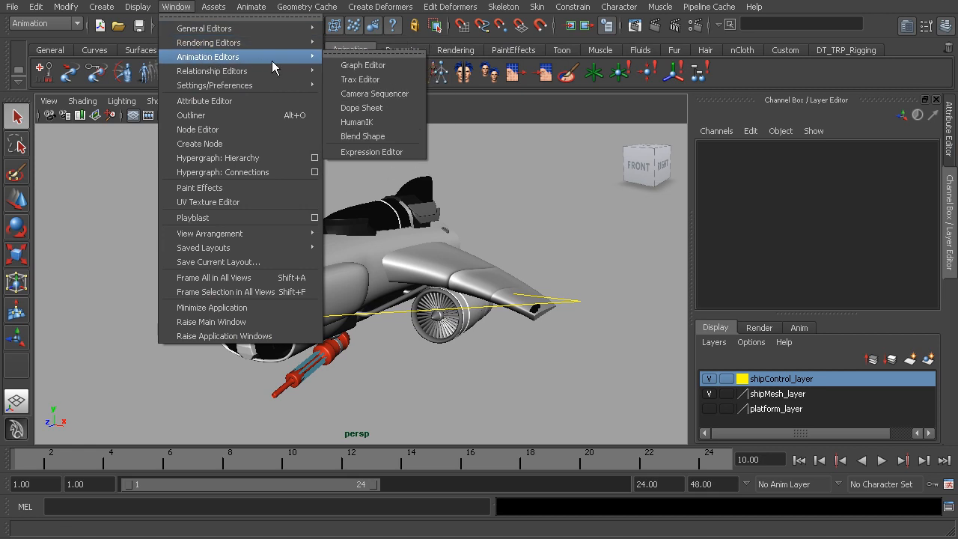
left_click(367, 150)
left_click_drag(167, 112, 402, 98)
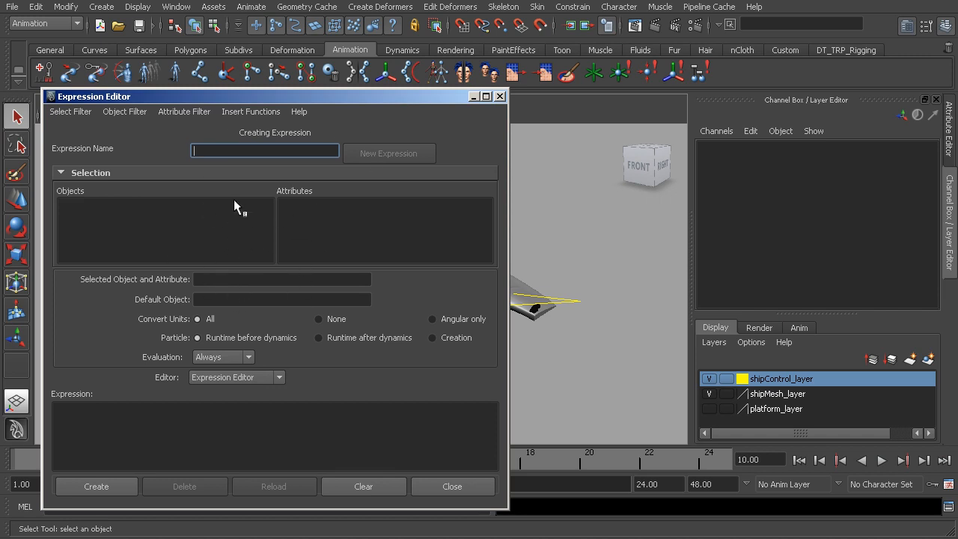
left_click(499, 96)
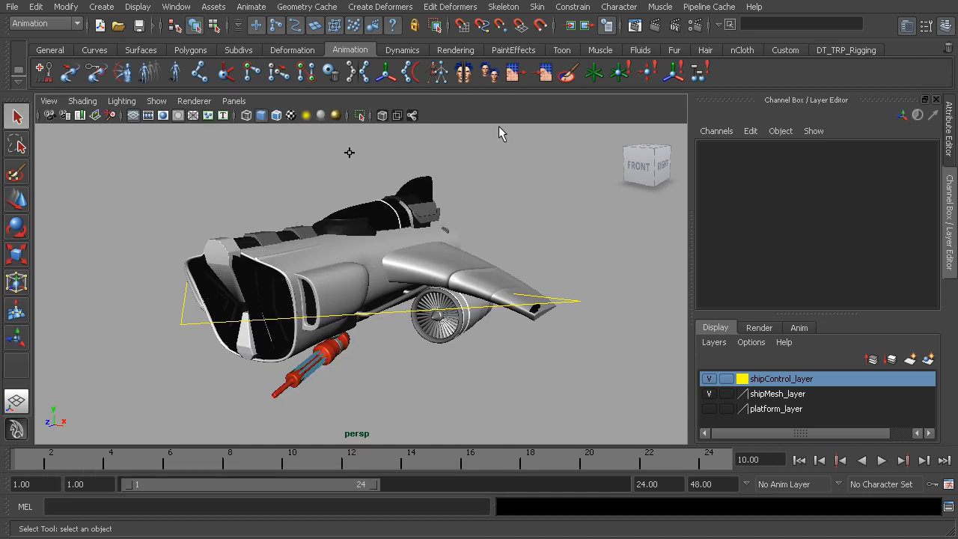
- Select the whole ship_engine_lf_fan group by going up the hierarchy from one of its blades
left_click_drag(454, 342, 462, 334, "alt")
right_click_drag(462, 334, 494, 337, "alt")
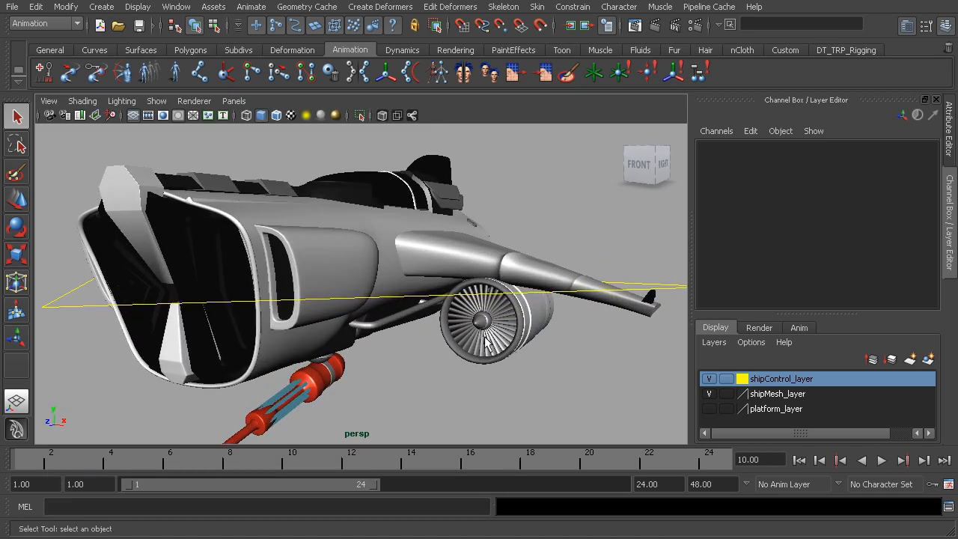
left_click(484, 341)
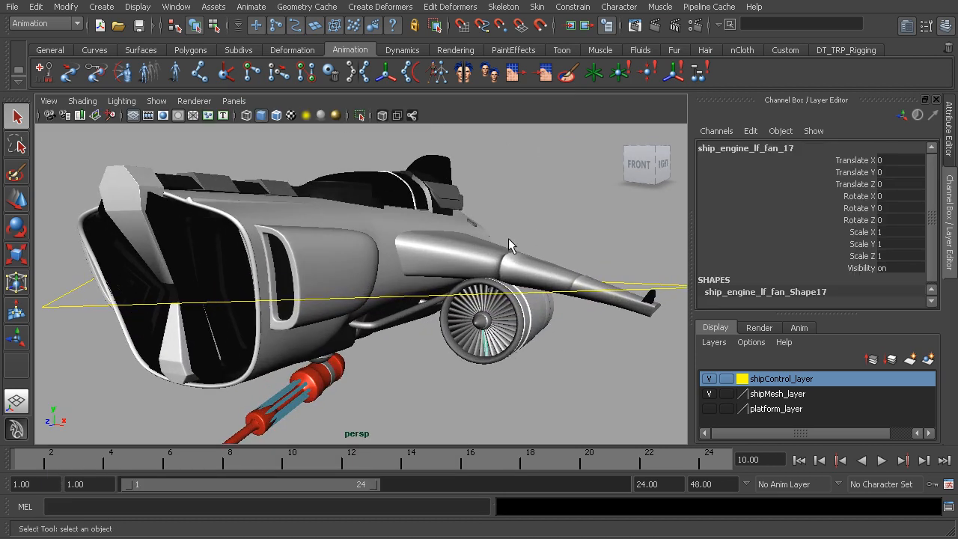
left_click_drag(485, 341, 464, 315, "alt")
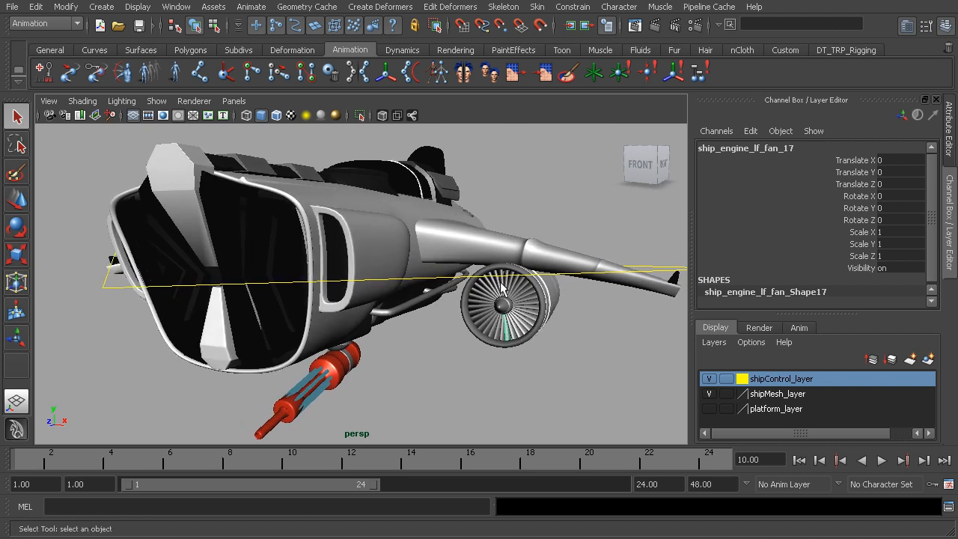
right_click_drag(490, 303, 505, 314, "alt")
mouse_move(505, 314)
left_mouse_down("alt")
mouse_move(512, 327)
mouse_move(519, 318)
left_mouse_up("alt")
right_click_drag(476, 313, 559, 334, "alt")
left_click(523, 312)
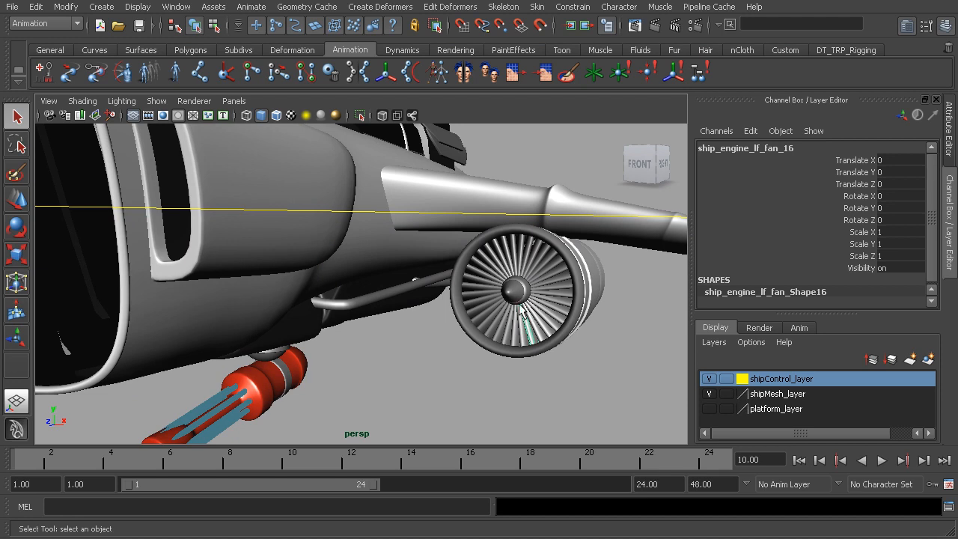
key("Up")
- Try rotating the left engine fan group about its Z axis and undo the rotation
left_click(867, 197)
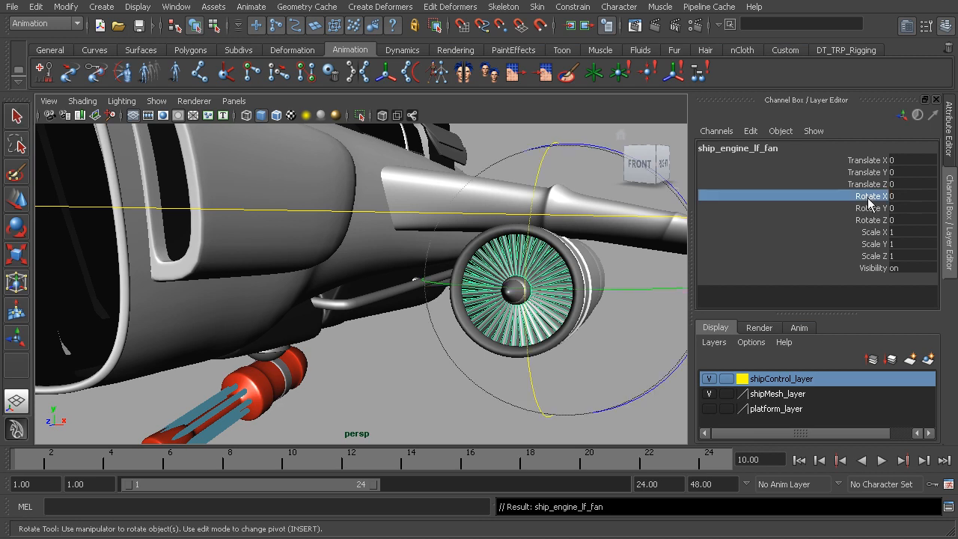
middle_click_drag(658, 291, 598, 294, "alt")
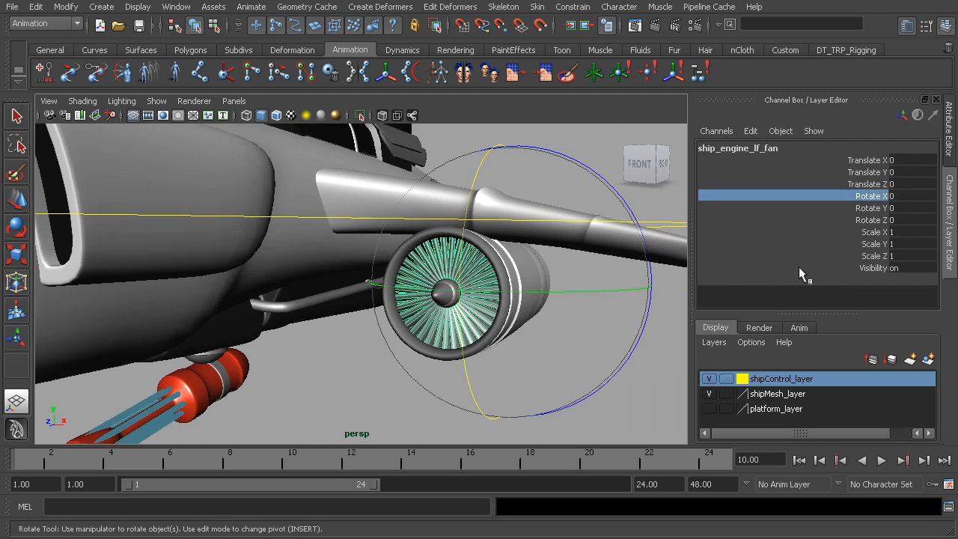
left_click(875, 220)
middle_click_drag(621, 383, 327, 361)
key("ctrl+z")
key("ctrl+z")
key("ctrl+z")
key("ctrl+z")
key("ctrl+z")
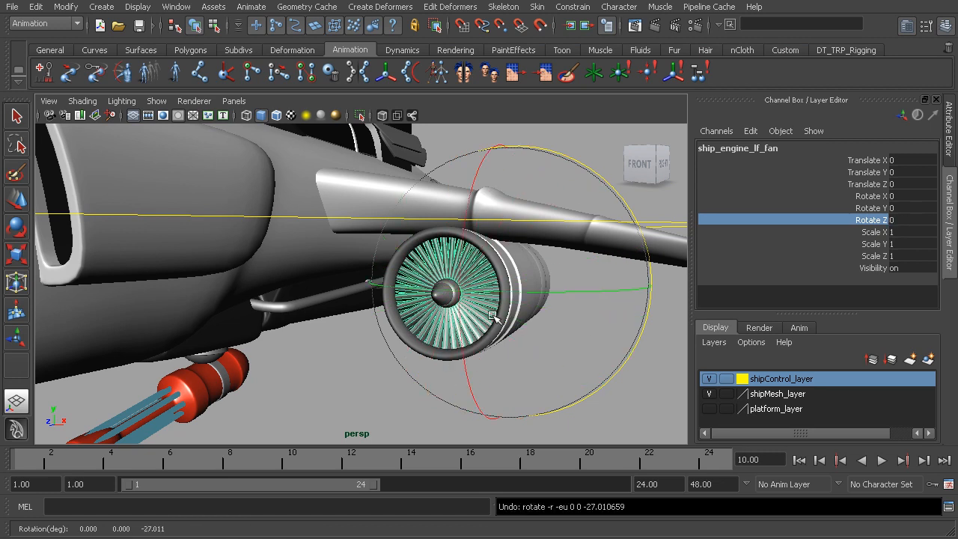
- Open the Expression Editor for the fan group's Rotate Z channel and copy the full attribute name ship_engine_lf_fan.rotateZ
right_click_drag(518, 307, 455, 295, "alt")
left_click_drag(530, 285, 516, 293, "alt")
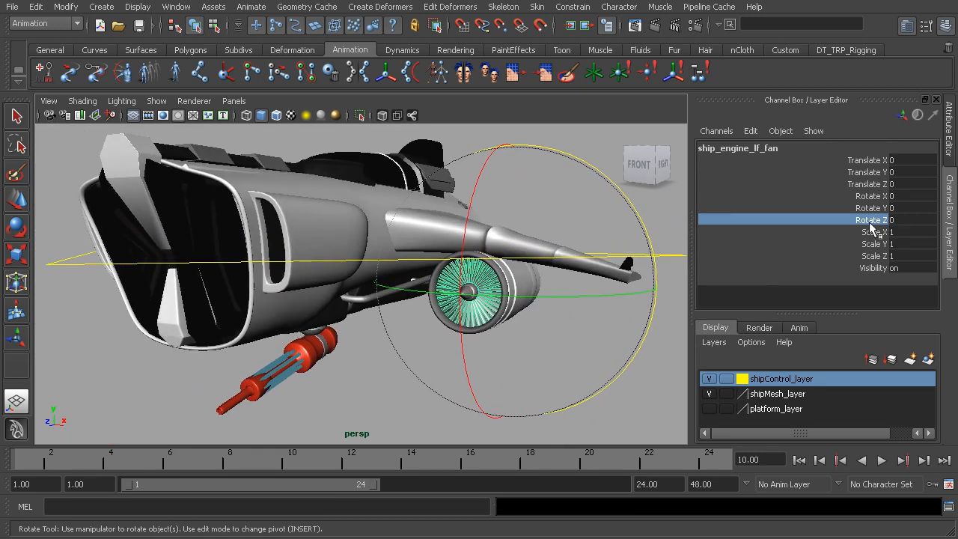
left_click(750, 133)
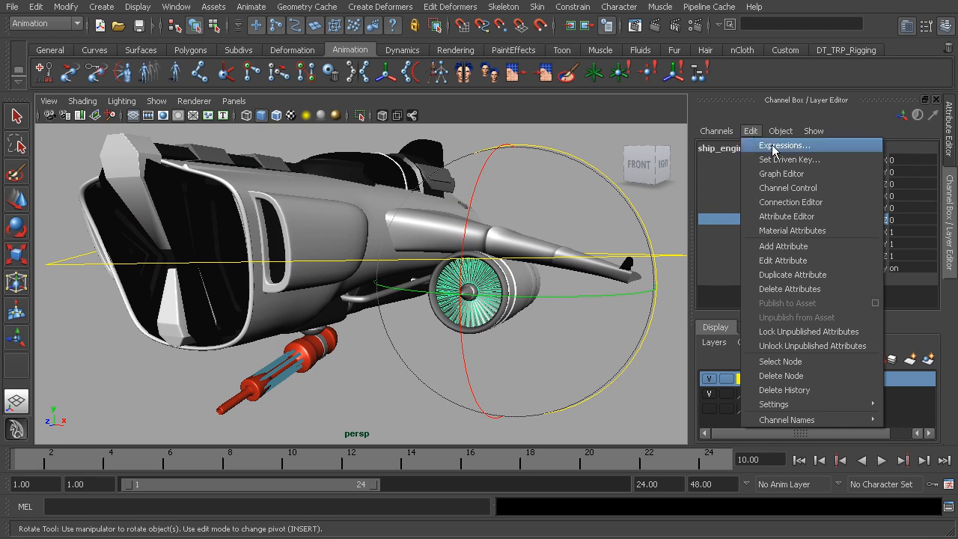
left_click(776, 147)
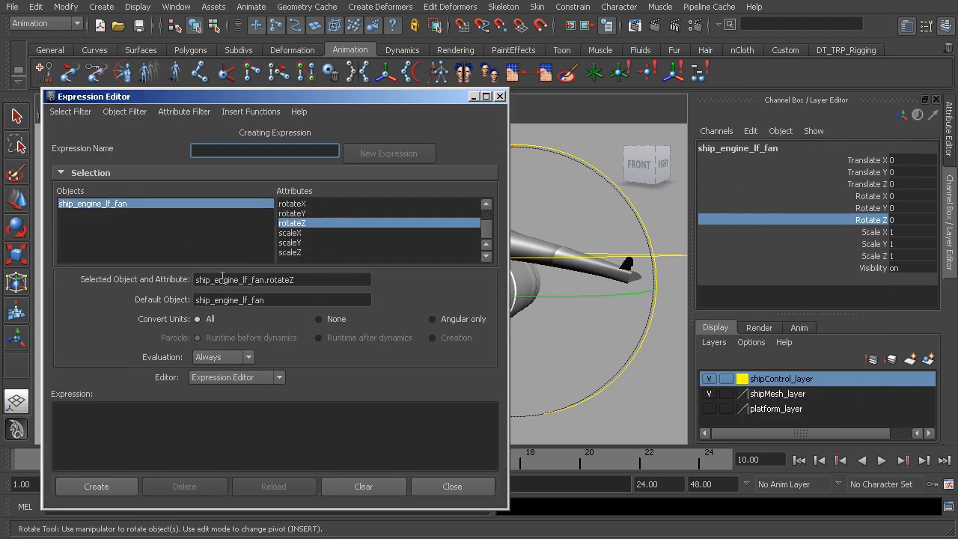
left_click_drag(313, 96, 439, 81)
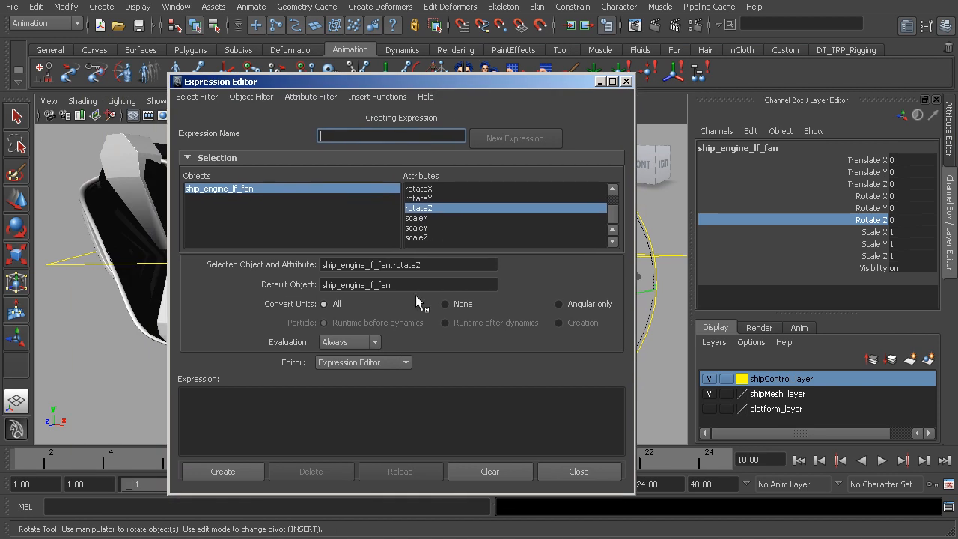
left_click_drag(442, 264, 309, 271)
key("ctrl+c")
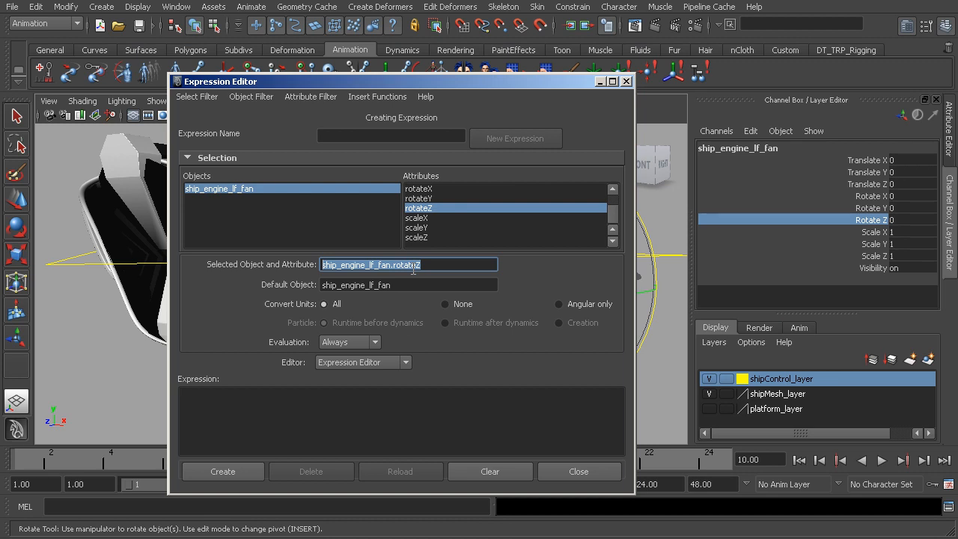
- Select the ship control cc_ship01 and set the Expression Editor to filter by expression name
left_click(197, 96)
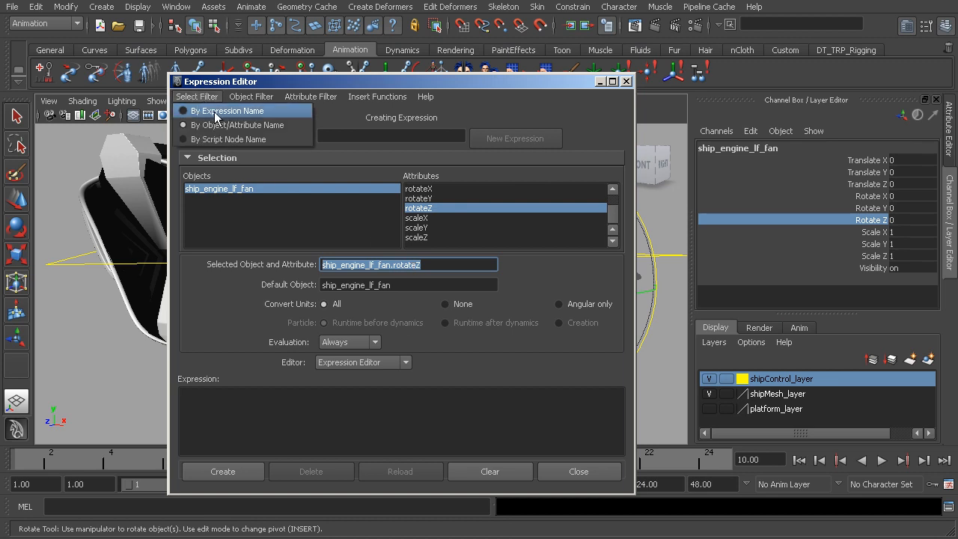
left_click(439, 82)
left_click_drag(442, 78, 362, 89)
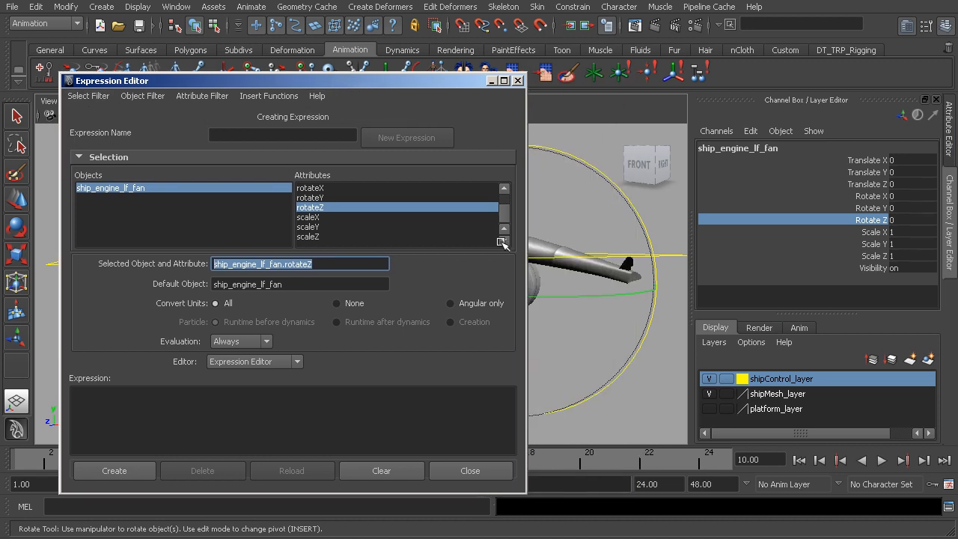
key("q")
left_click(670, 253)
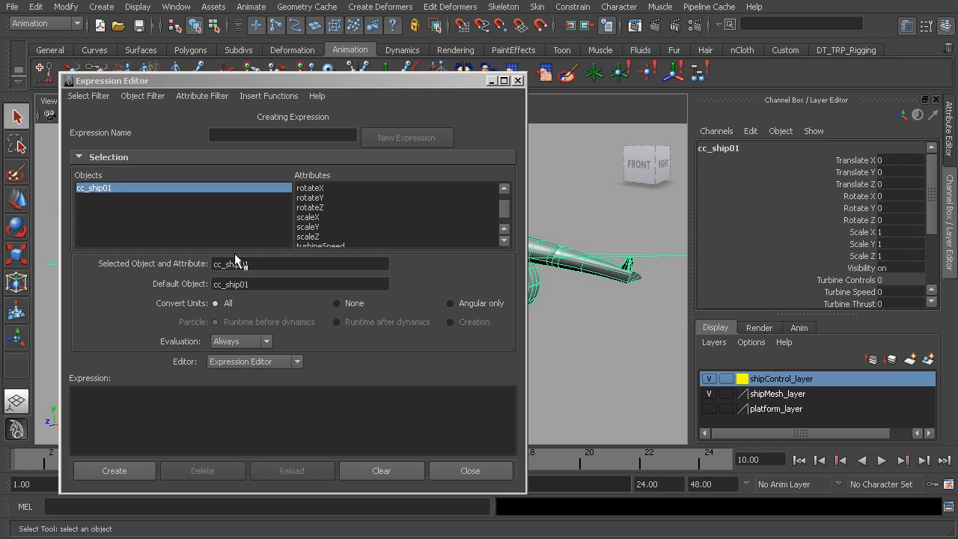
left_click(89, 95)
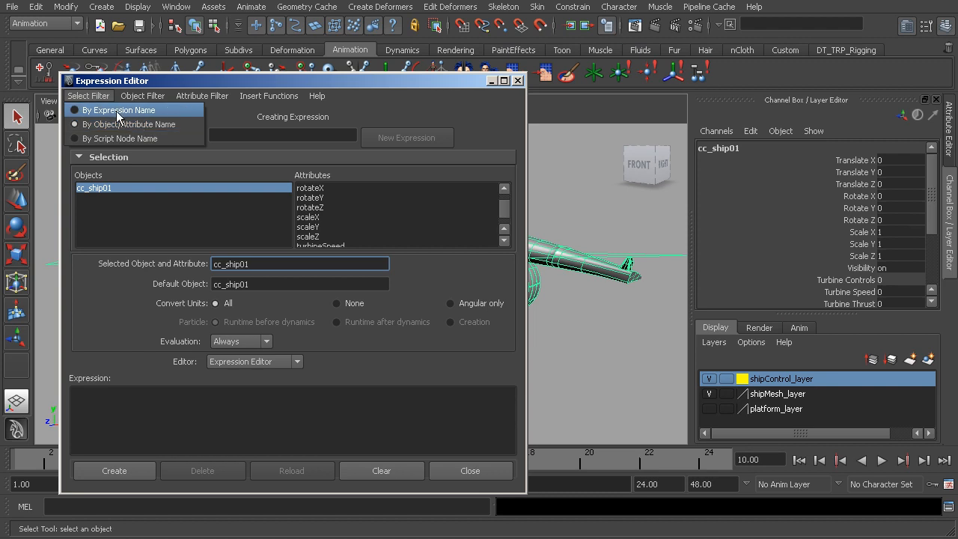
left_click(116, 111)
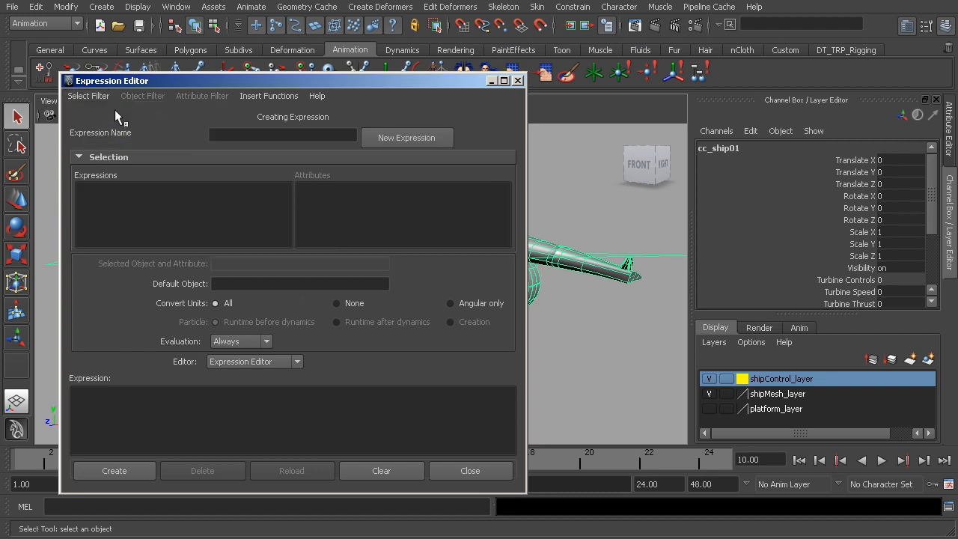
left_click_drag(232, 80, 316, 43)
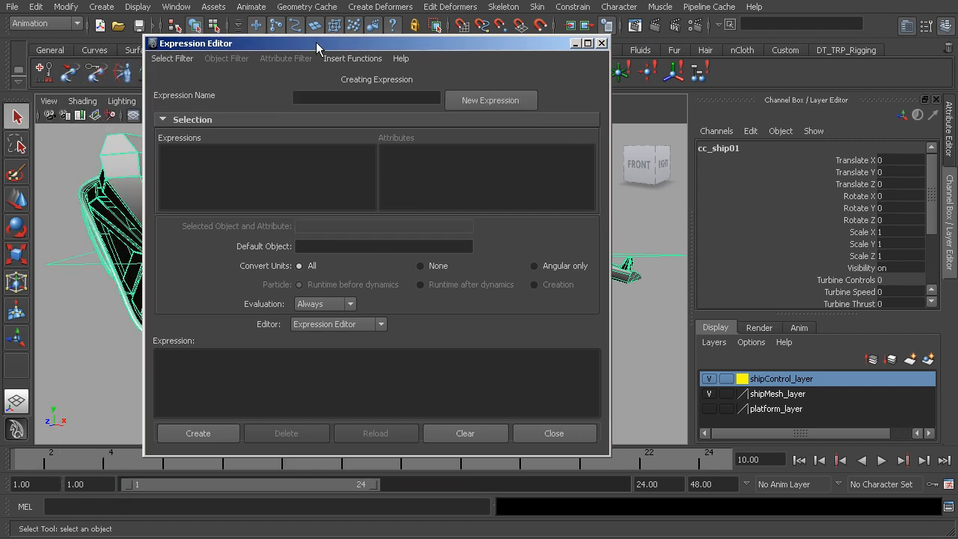
- Paste the copied attribute name ship_engine_lf_fan.rotateZ into the empty expression, keeping the left engine fan in view beside the editor
left_click(235, 367)
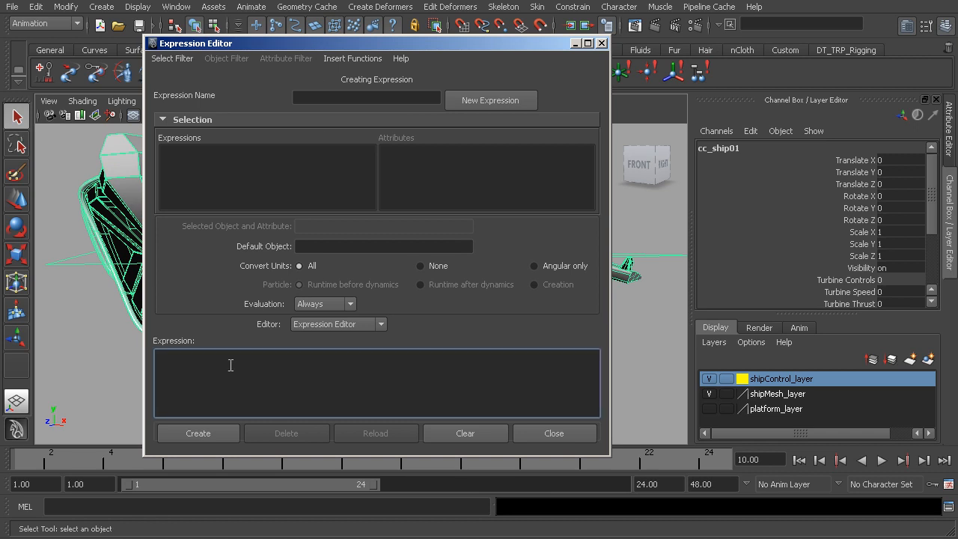
key("ctrl+v")
left_click_drag(490, 40, 383, 30)
middle_click_drag(548, 299, 629, 293, "alt")
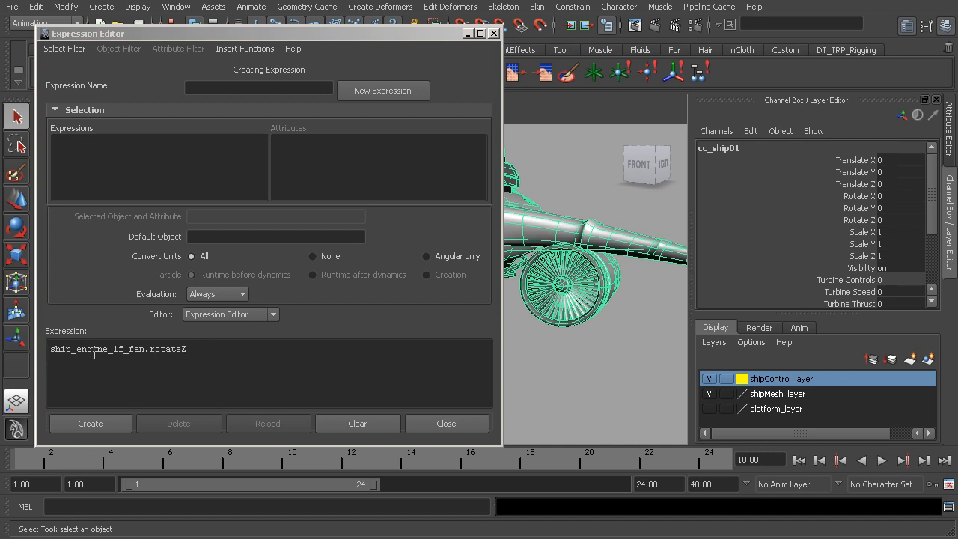
- Complete the expression as "ship_engine_lf_fan.rotateZ = time;" and create it
left_click(149, 350)
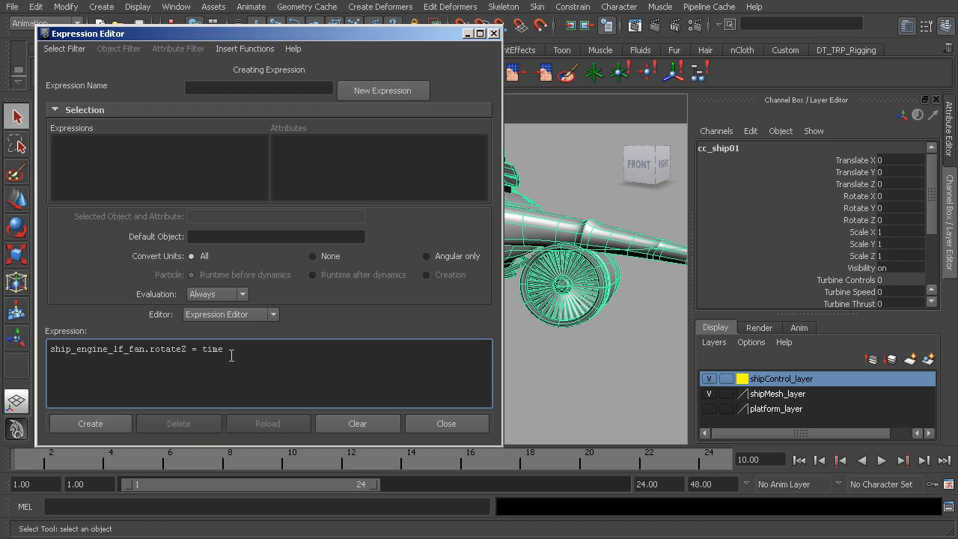
type(";")
left_click(236, 350)
mouse_move(225, 348)
left_mouse_down()
mouse_move(238, 349)
mouse_move(229, 350)
left_mouse_up()
left_click(234, 349)
left_click(236, 348)
left_click(88, 423)
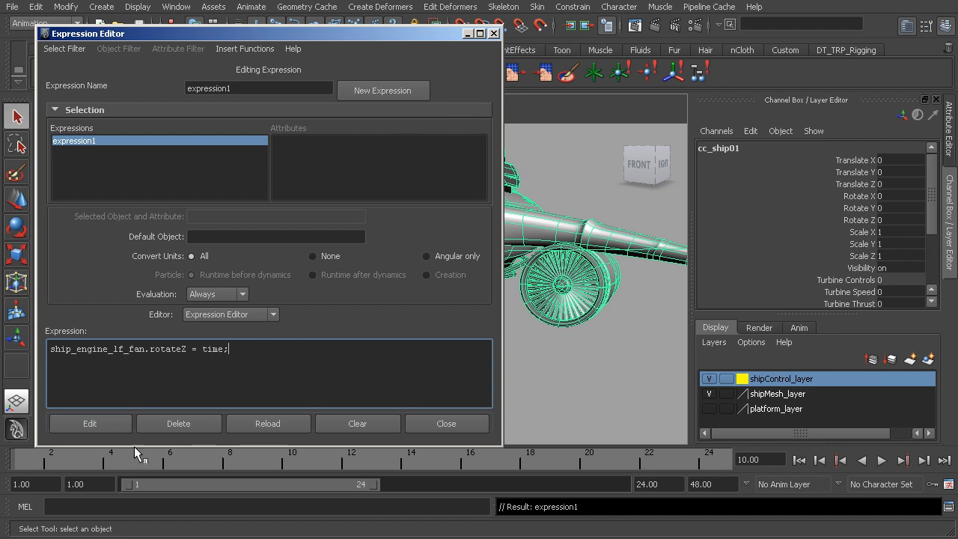
- Scrub the timeline to frame 19 and back to frame 1 to examine the left engine fan's rotation up close
left_click(41, 463)
left_click_drag(42, 463, 560, 467)
middle_click_drag(599, 329, 579, 330, "alt")
right_click_drag(578, 330, 592, 337, "alt")
left_click_drag(593, 337, 603, 344, "alt")
middle_click_drag(603, 344, 575, 340, "alt")
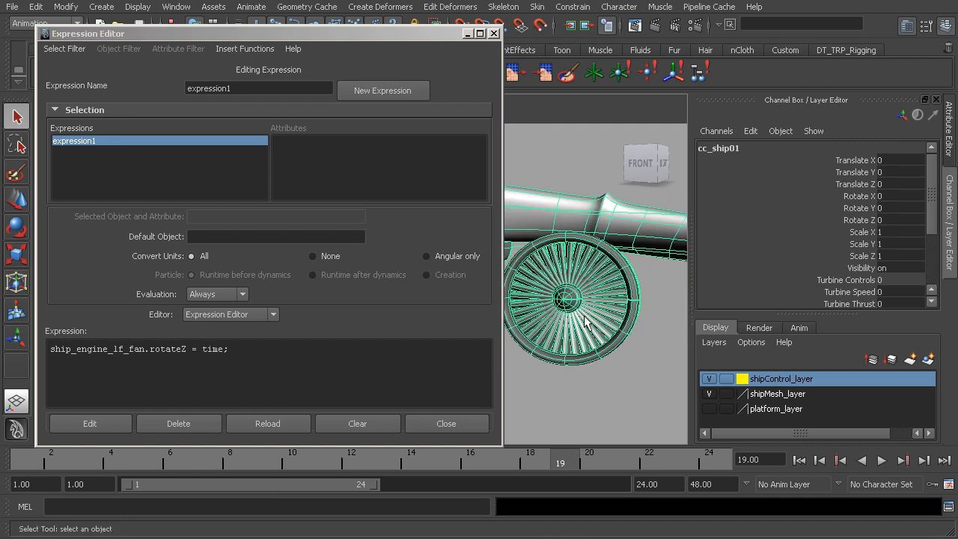
mouse_move(40, 470)
left_mouse_down()
mouse_move(435, 480)
mouse_move(689, 472)
mouse_move(462, 488)
mouse_move(52, 493)
mouse_move(537, 503)
mouse_move(717, 480)
mouse_move(334, 472)
mouse_move(26, 499)
mouse_move(27, 489)
left_mouse_up()
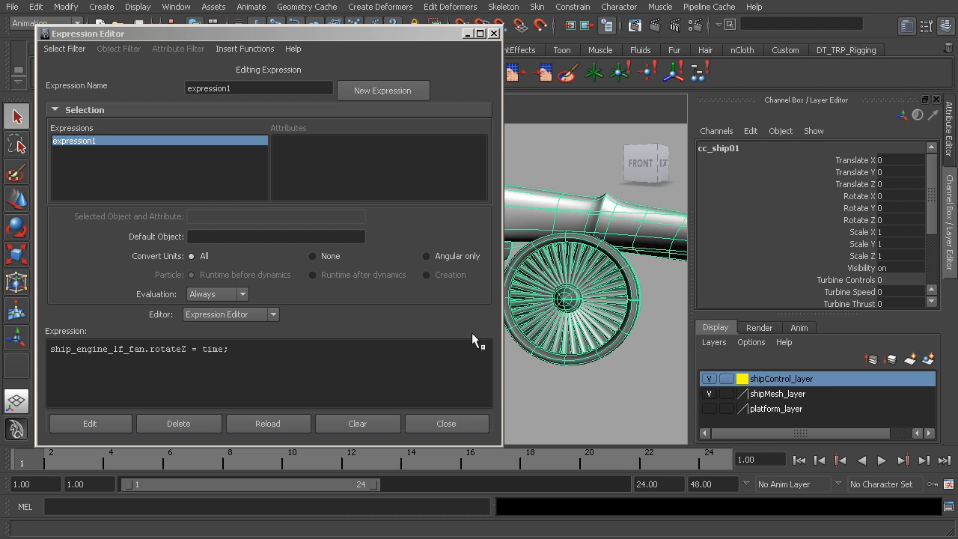
- Play back the animation to check the fan's rotation, and stop at frame 24
left_click_drag(423, 36, 387, 32)
left_click_drag(608, 291, 581, 278, "alt")
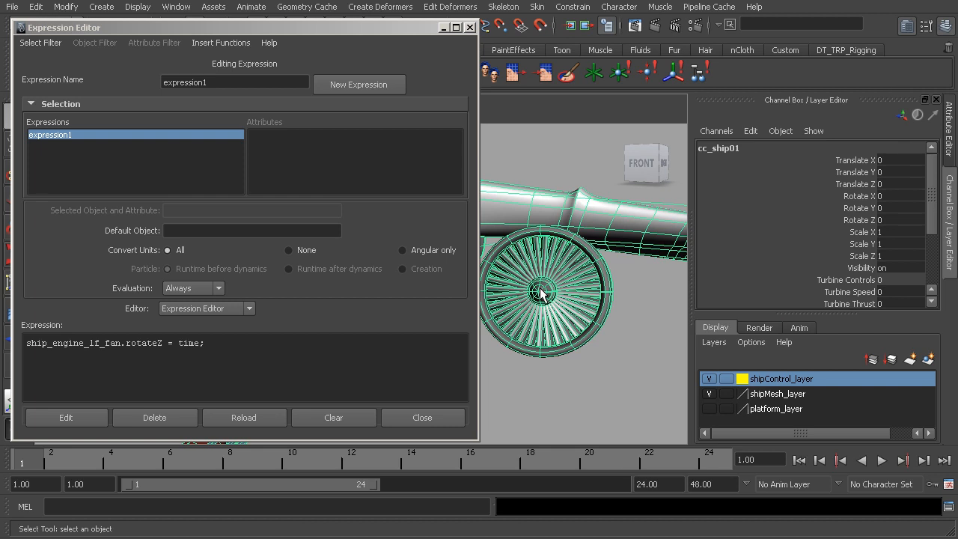
key("alt+v")
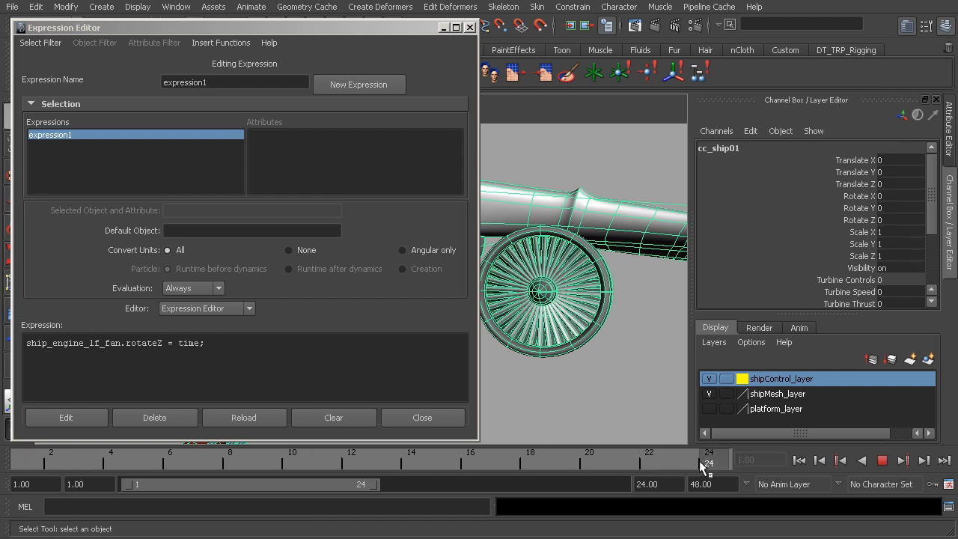
left_click(708, 459)
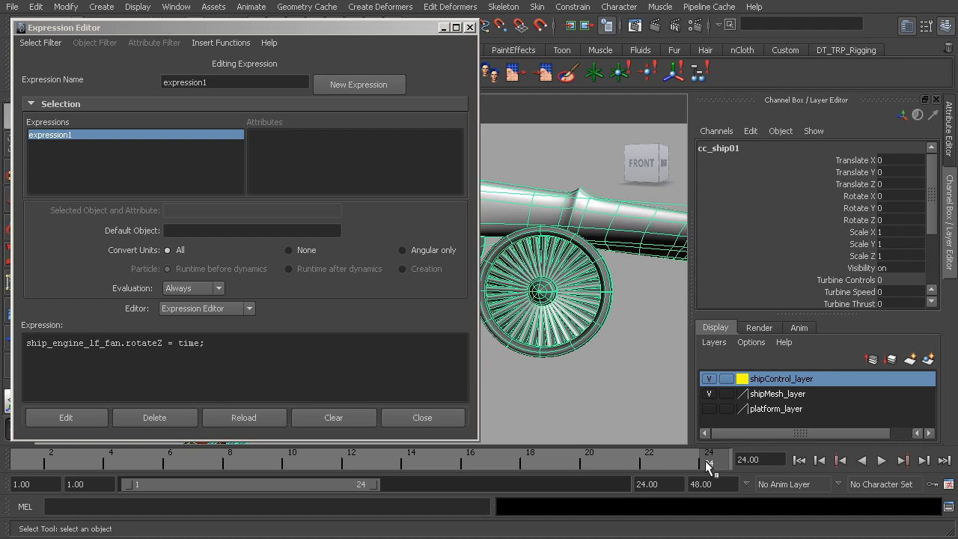
- Examine the playback speed and the working time unit in the preferences, and close them without changes
left_click(947, 484)
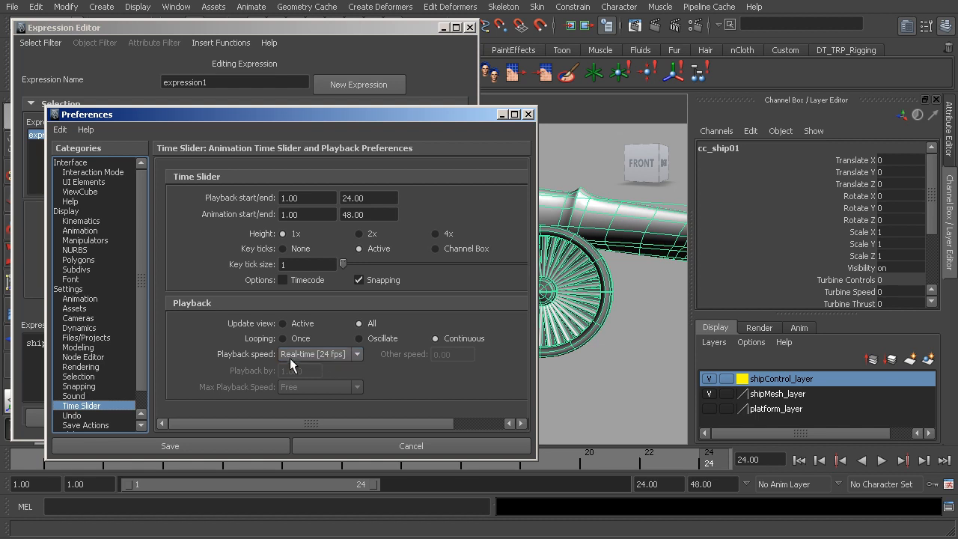
left_click(78, 290)
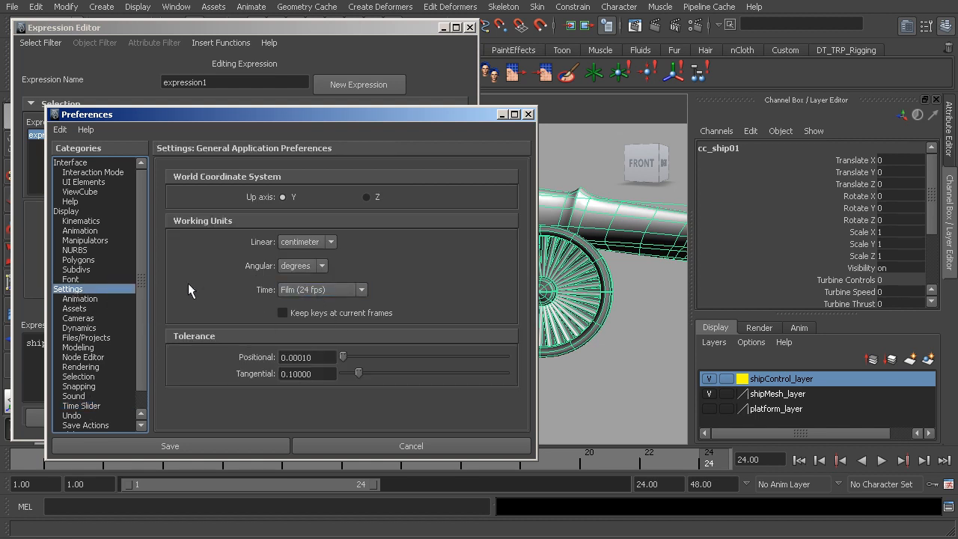
left_click(531, 115)
- Select the whole left engine fan group and check its Rotate Z by playing and scrubbing from frame 1 to 24
left_click_drag(585, 312, 558, 323, "alt")
right_click_drag(558, 323, 590, 326, "alt")
left_click(603, 276)
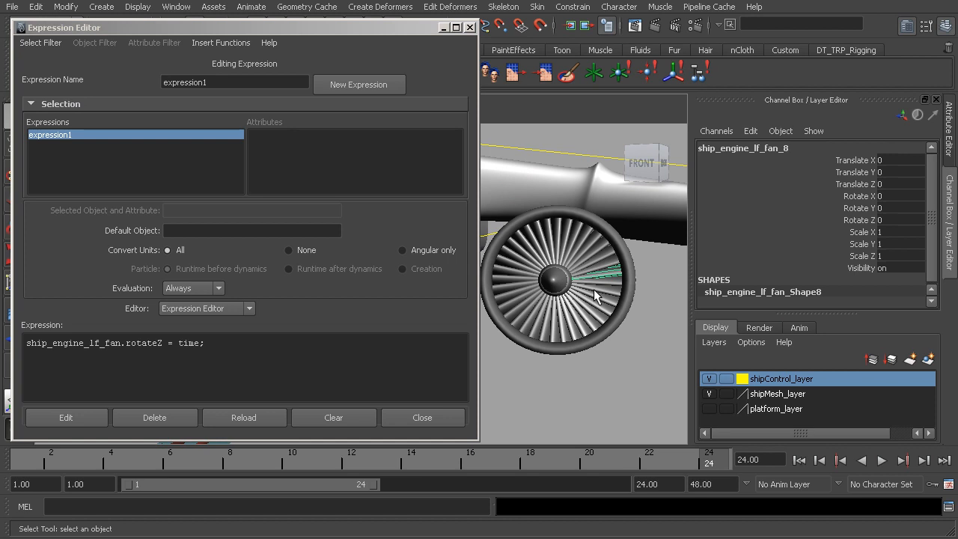
key("Up")
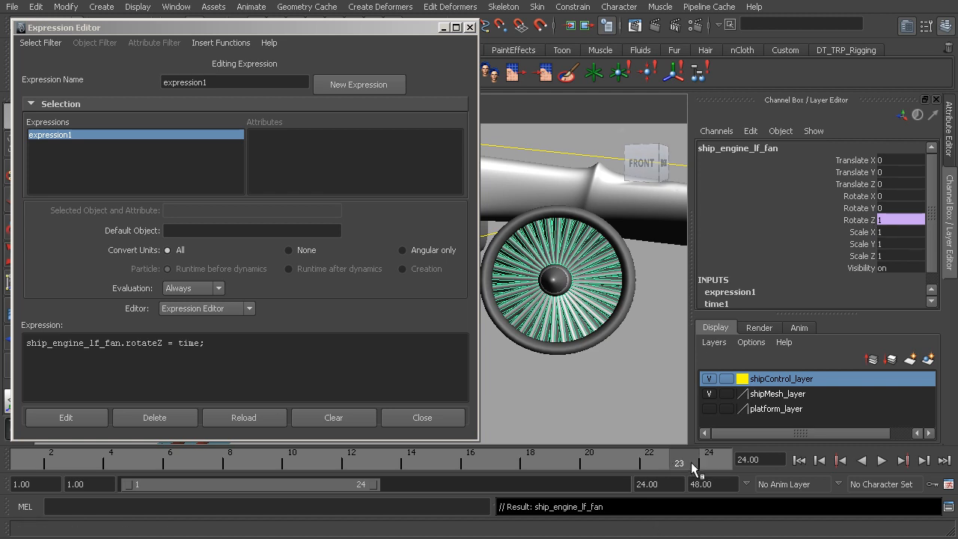
key("alt+v")
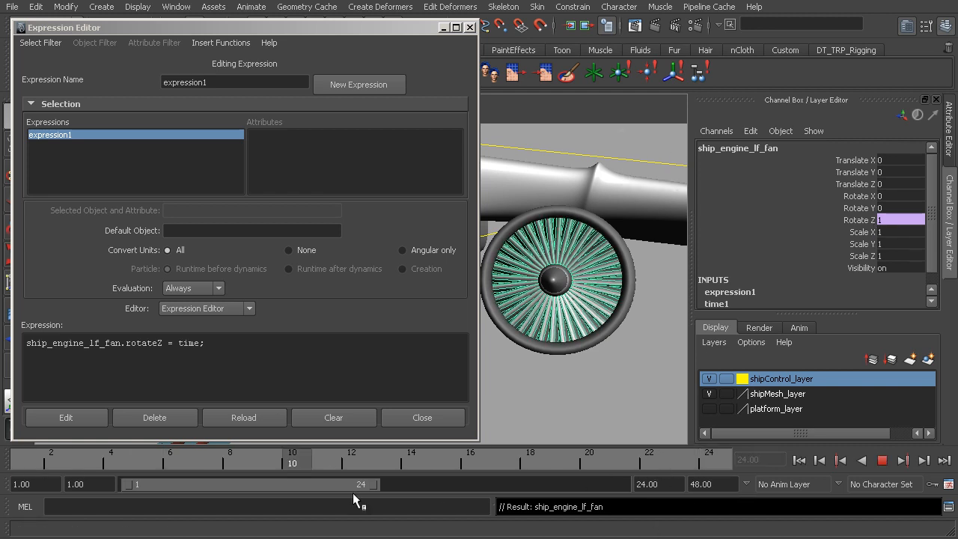
key("alt+v")
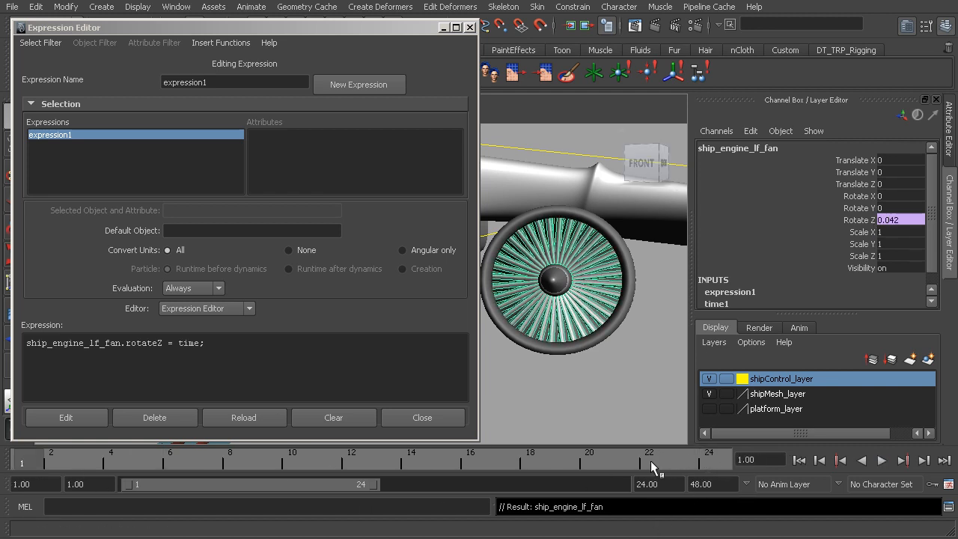
left_click_drag(47, 459, 720, 479)
- Replace time with frame so the expression reads "ship_engine_lf_fan.rotateZ = frame;", apply the edit, and check it at frame 24
left_click_drag(178, 343, 202, 344)
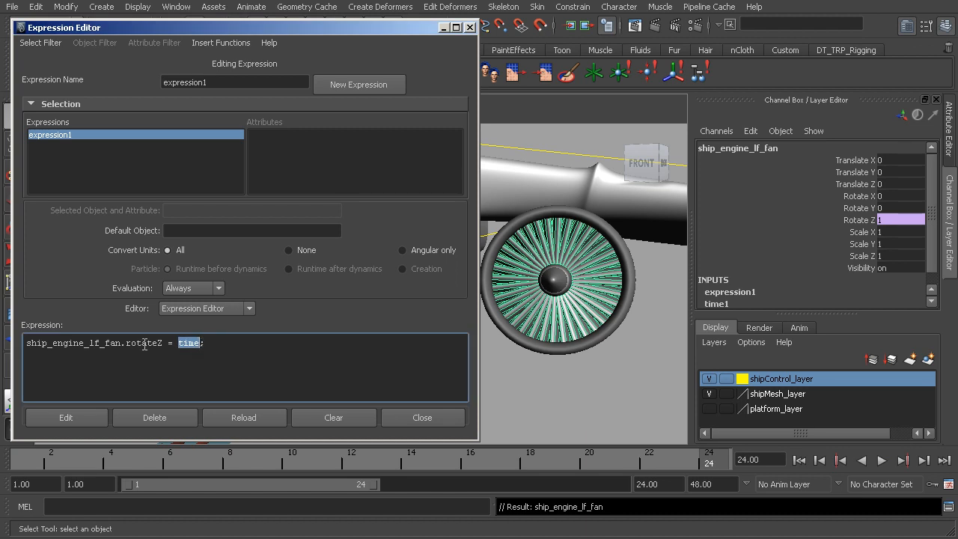
type("fra")
left_click(66, 417)
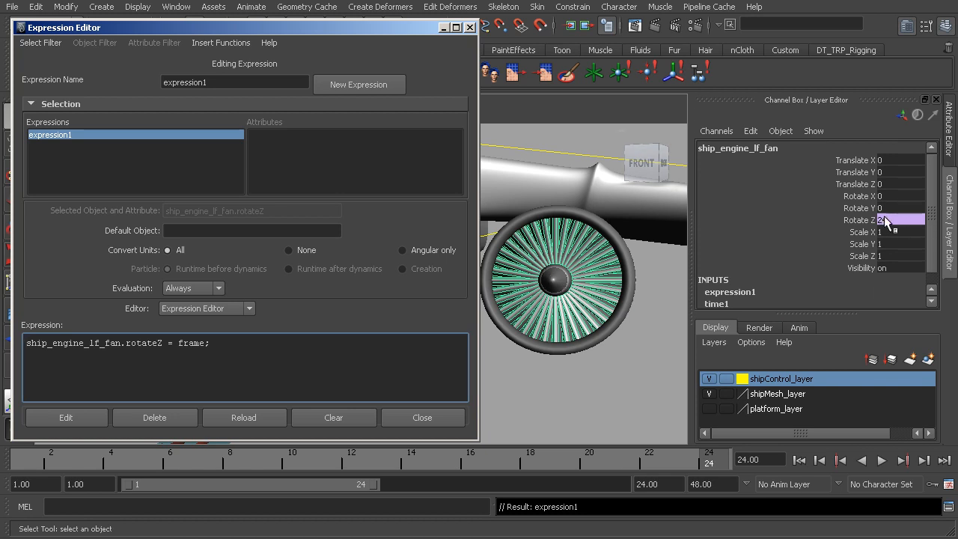
mouse_move(703, 463)
left_mouse_down()
mouse_move(670, 457)
mouse_move(702, 455)
left_mouse_up()
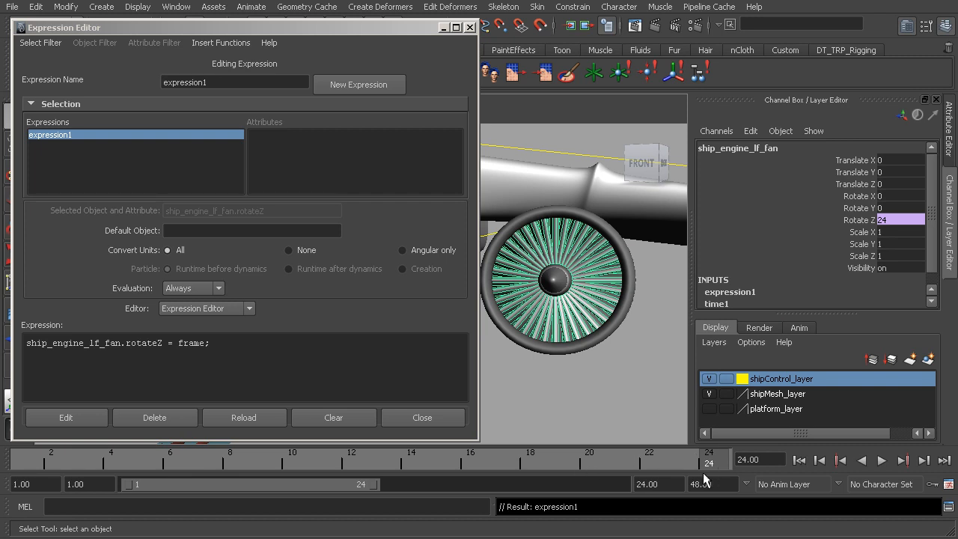
- Extend the playback range so it ends at frame 100
left_click(666, 484)
type("100")
key("Return")
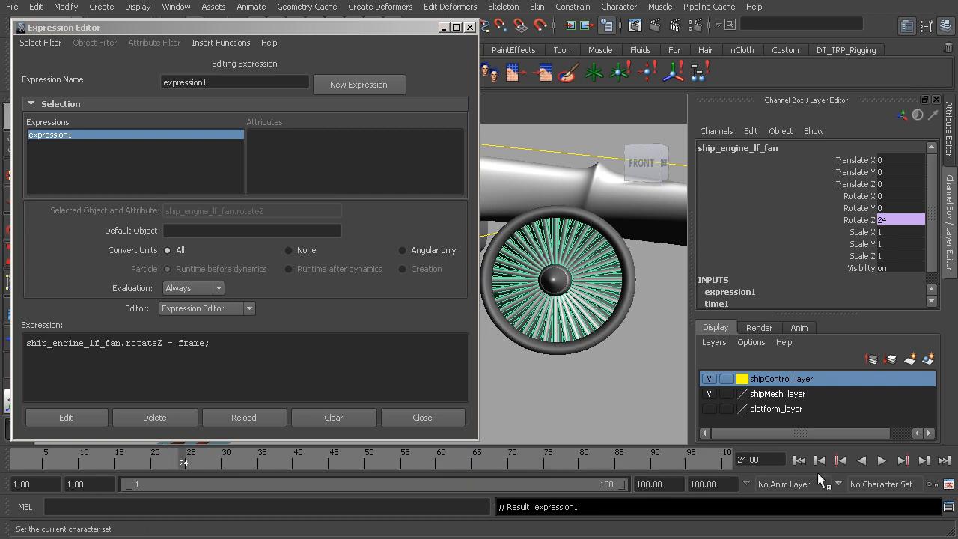
- Play back the animation to watch the left fan spin, stop it, and scrub to frame 70 to check Rotate Z
left_click(880, 460)
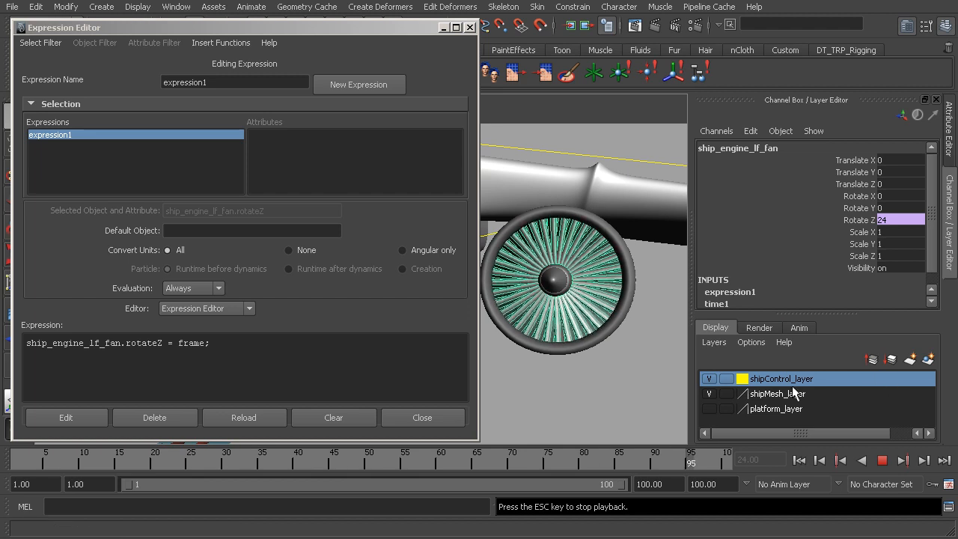
left_click(394, 30)
left_click_drag(392, 33, 383, 32)
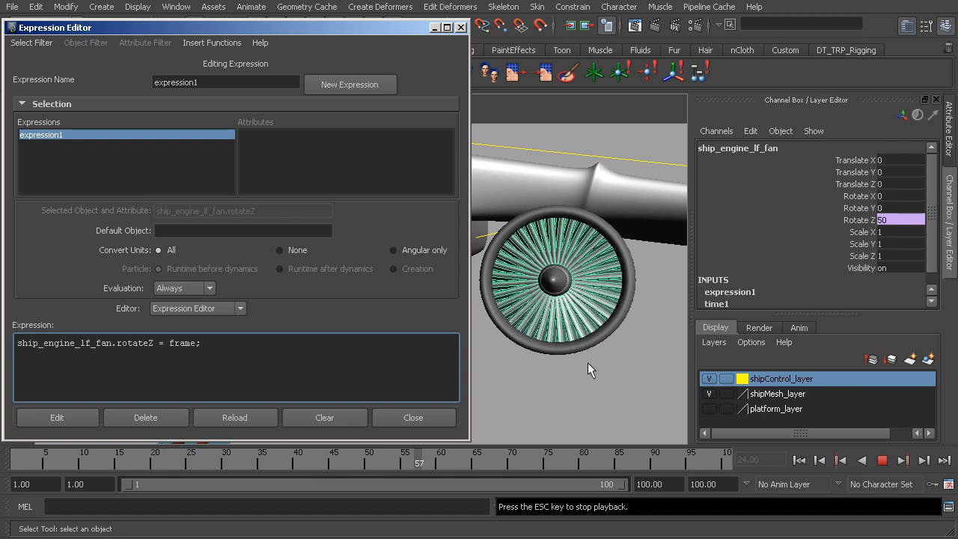
left_click(881, 460)
left_click_drag(643, 472, 511, 464)
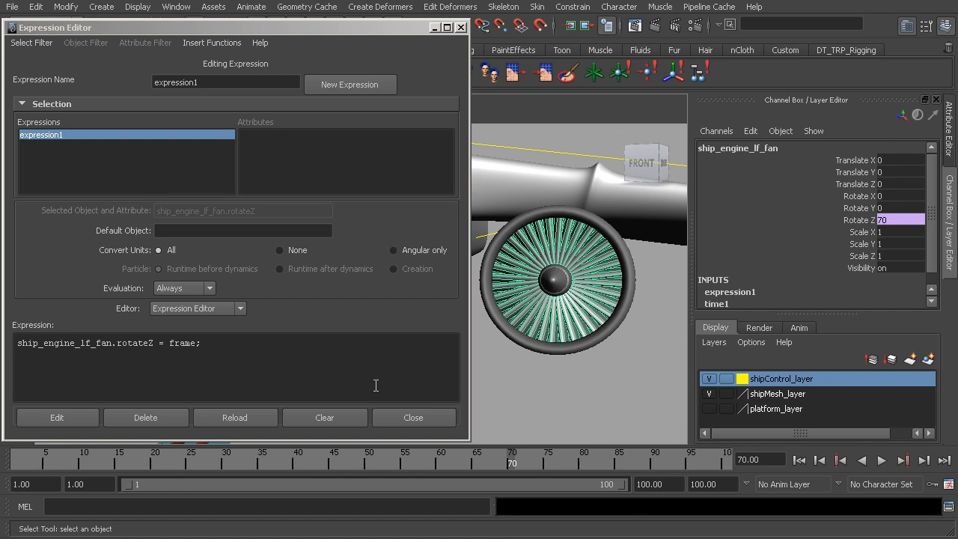
- Bring the right engine into view beside the Expression Editor and select its whole fan group, ship_engine_rt_fan
left_click_drag(244, 28, 529, 36)
left_click_drag(186, 275, 417, 244, "alt")
right_click_drag(125, 299, 176, 258, "alt")
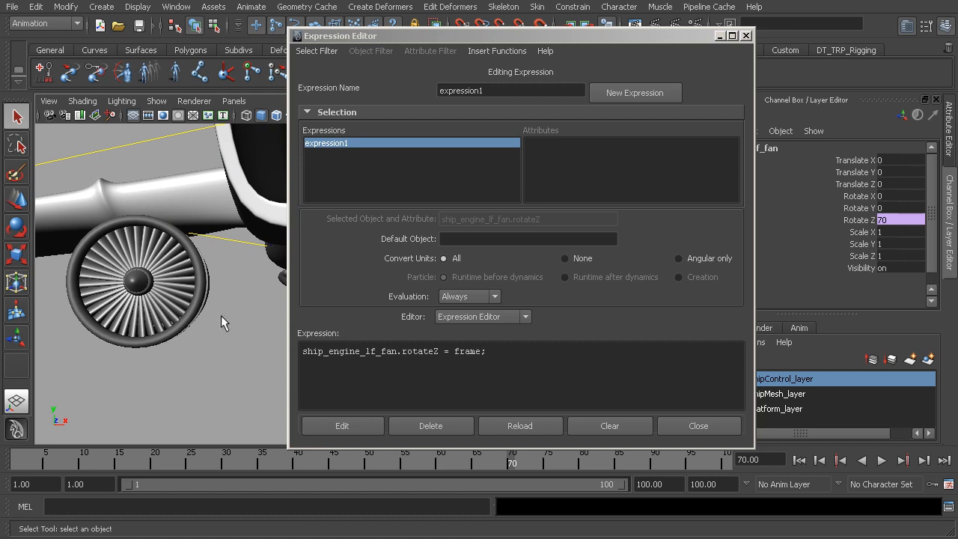
left_click_drag(147, 288, 187, 314, "alt")
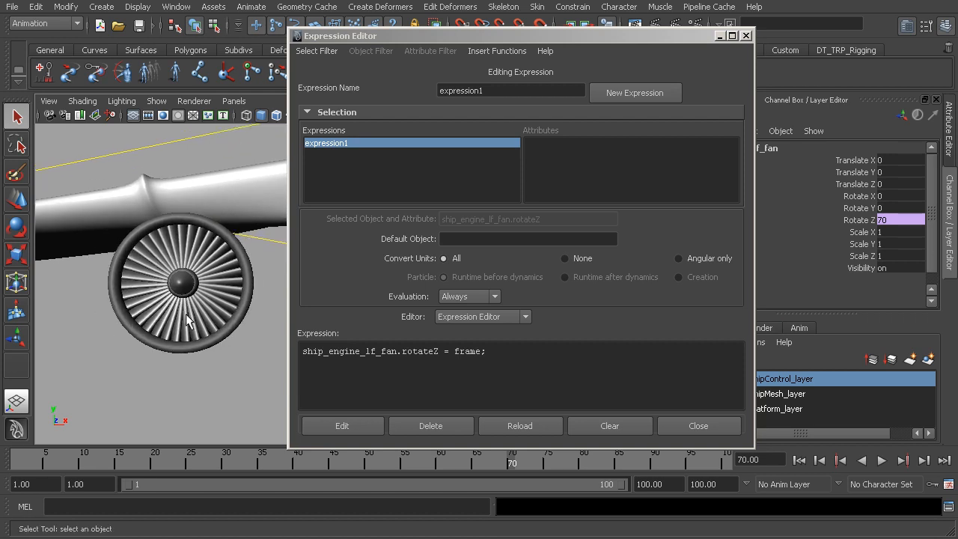
left_click(219, 306)
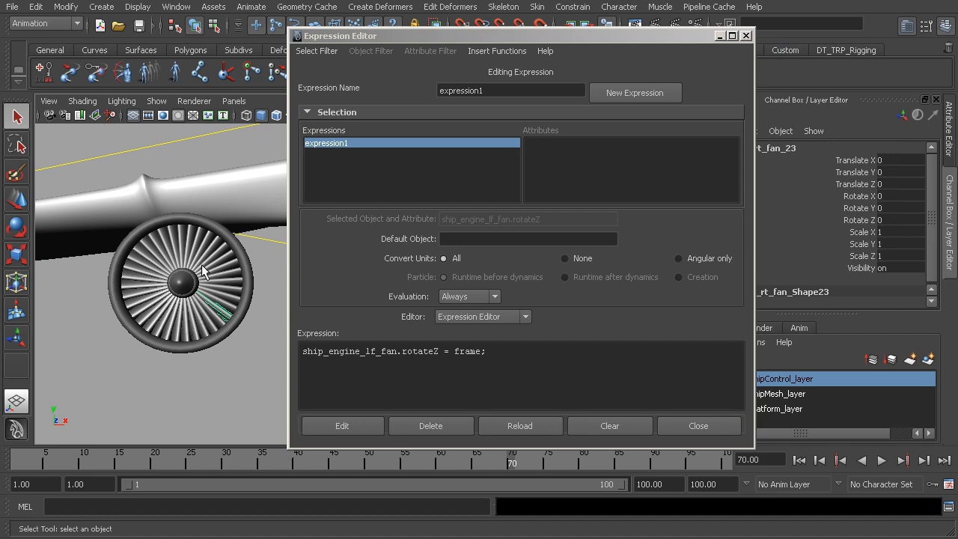
key("Up")
- Using the right fan's copied name, add the line "ship_engine_rt_fan.rotateZ = frame;" to the expression, apply it, and go to frame 1
left_click_drag(546, 37, 421, 26)
left_click(747, 147)
key("ctrl+c")
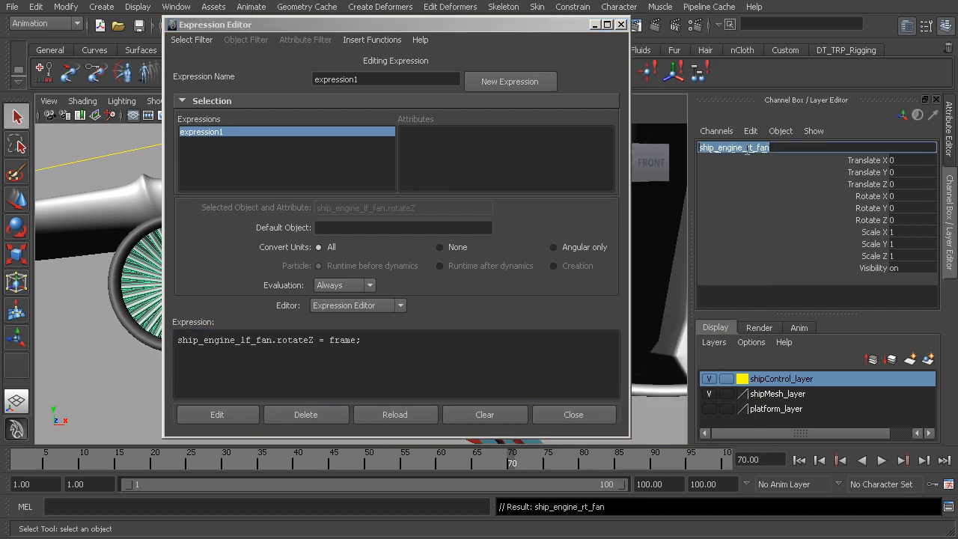
left_click(277, 367)
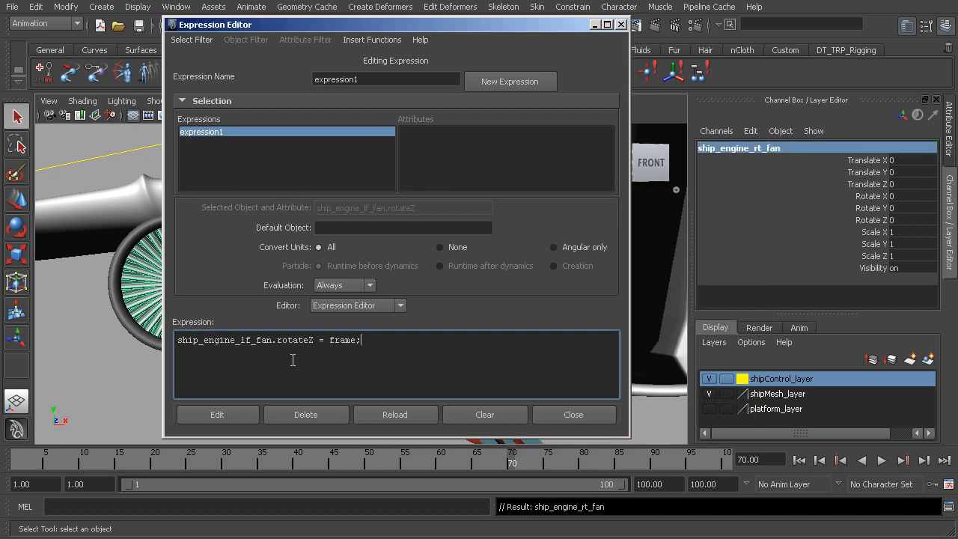
key("Return")
key("ctrl+v")
left_click(216, 415)
left_click_drag(386, 27, 529, 36)
mouse_move(33, 463)
left_mouse_down()
mouse_move(498, 464)
mouse_move(18, 463)
left_mouse_up()
- Rename the expression as turbineFans_expr
double_click(507, 89)
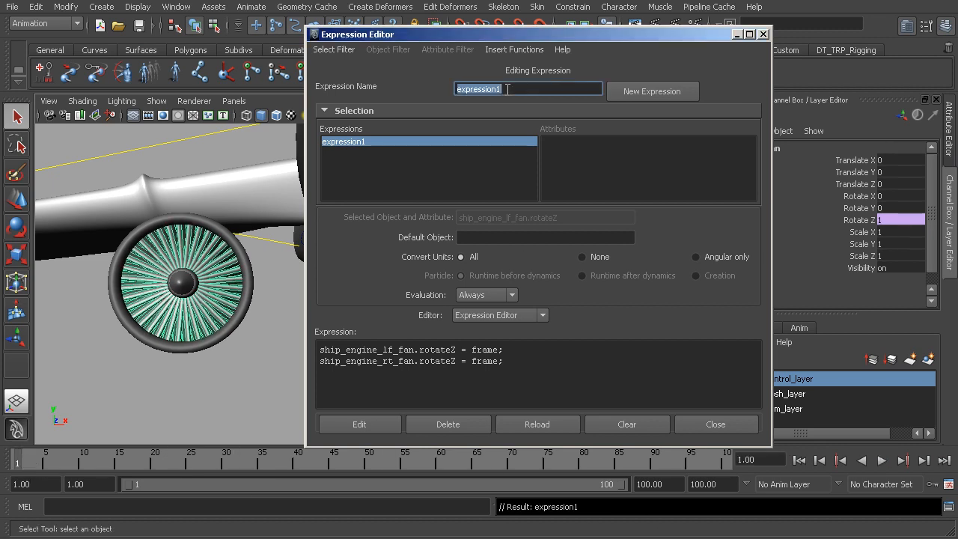
left_click_drag(531, 37, 458, 39)
double_click(447, 92)
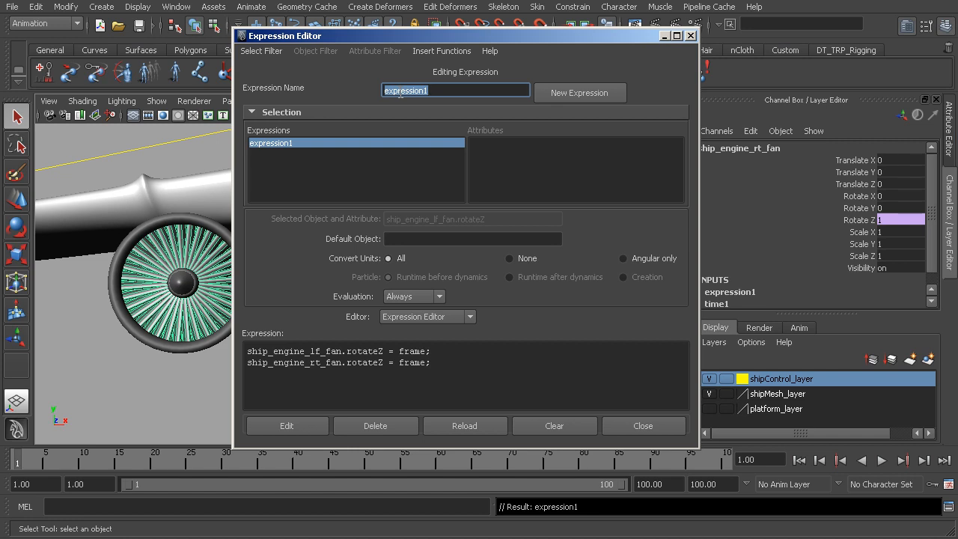
type("turbineFans_expr")
key("Return")
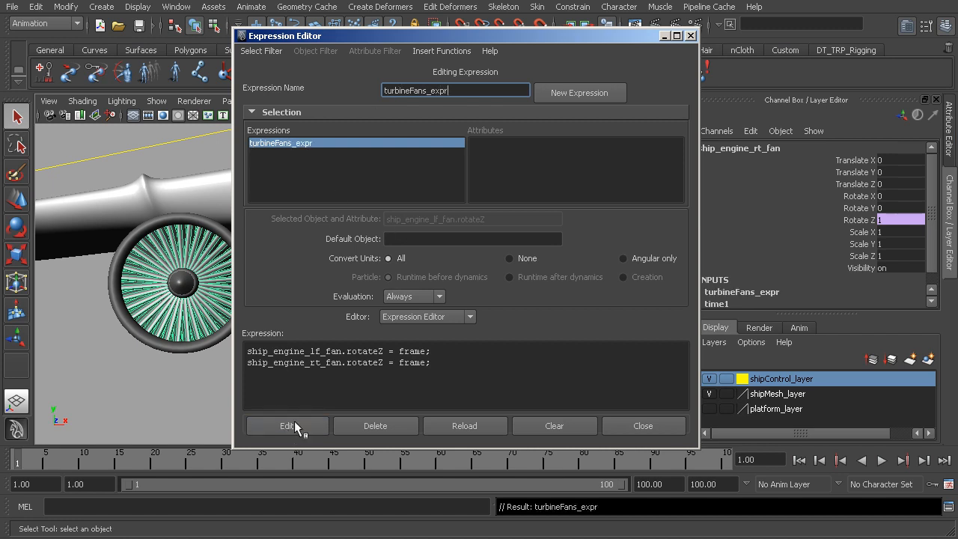
- Close the Expression Editor, frame the whole ship from the front with both engine fans visible, and clear the selection
left_click(691, 36)
right_click_drag(459, 307, 265, 227, "alt")
left_click_drag(412, 246, 346, 262, "alt")
right_click_drag(426, 295, 451, 306, "alt")
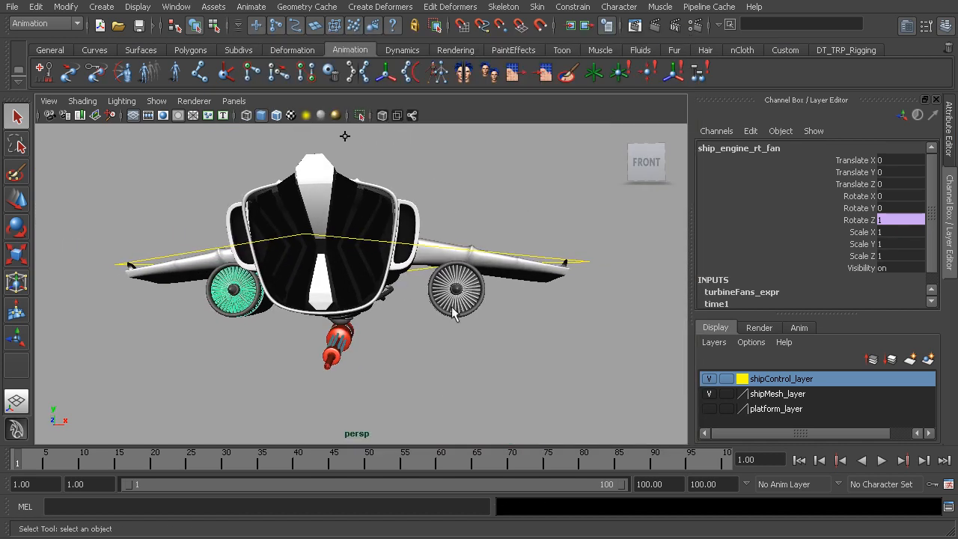
left_click(587, 259)
left_click(493, 289)
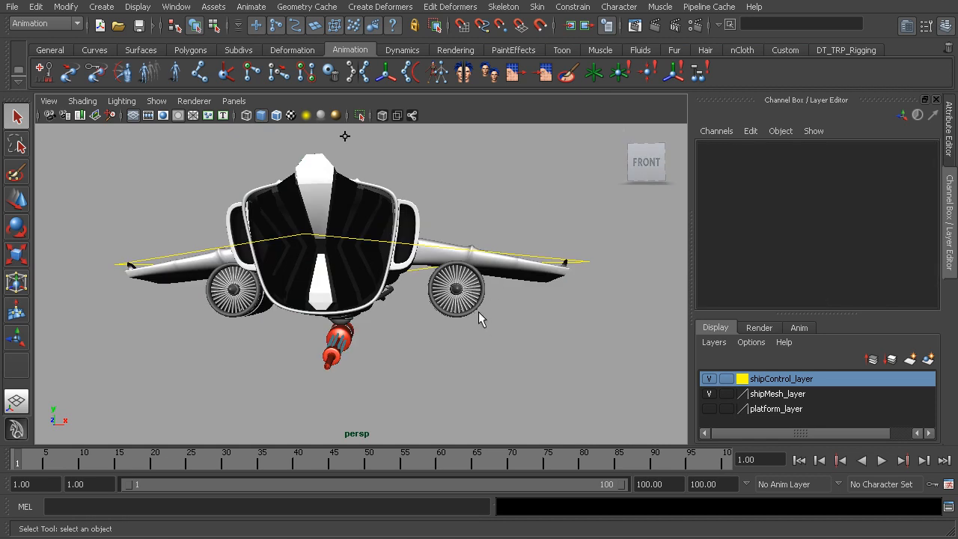